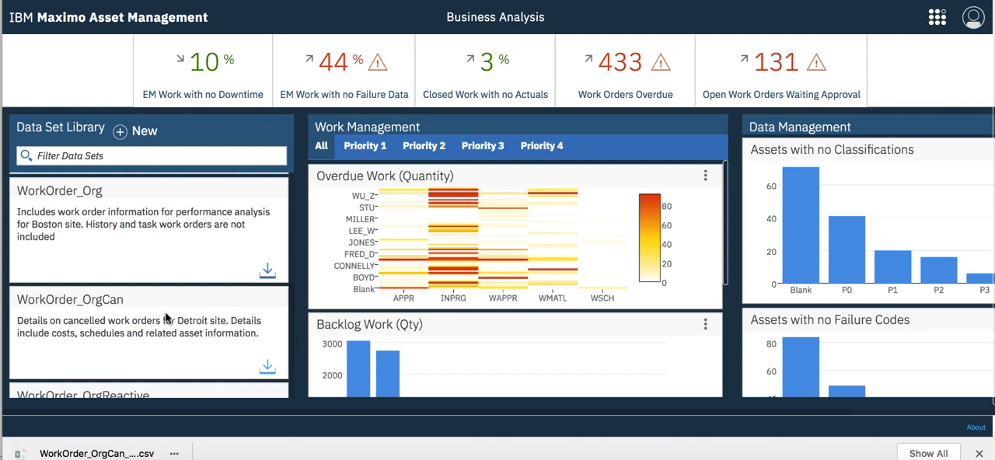
Step: Switch to Finder and rename the downloaded WorkOrder_OrgCan CSV file in Downloads as CanceledWork.csv
left_click(980, 454)
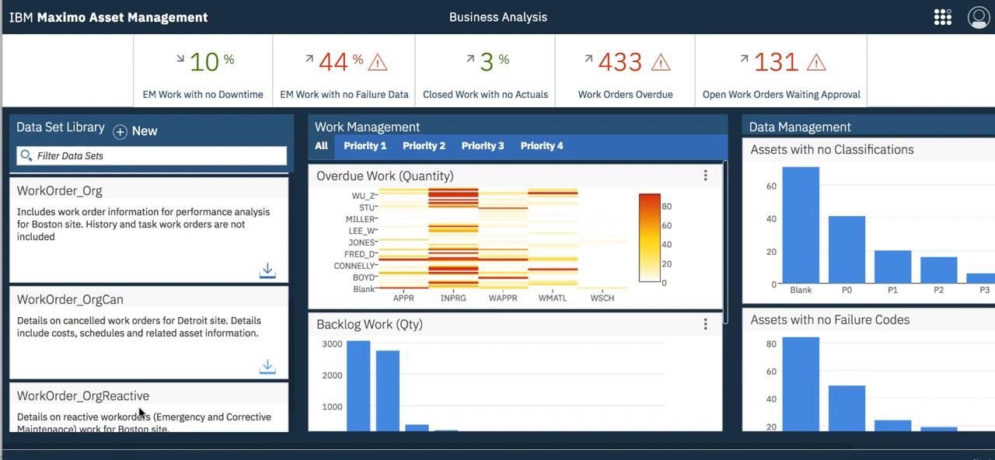
left_click(74, 459)
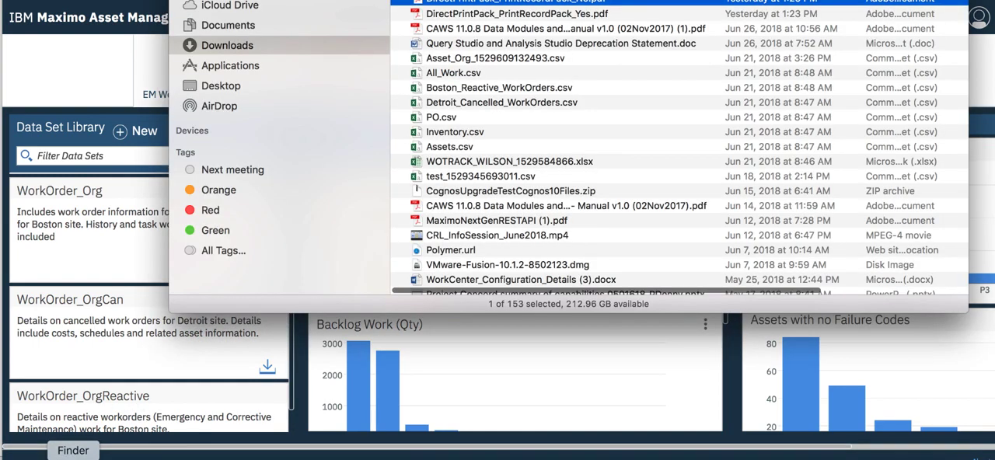
left_click(515, 1)
right_click(550, 1)
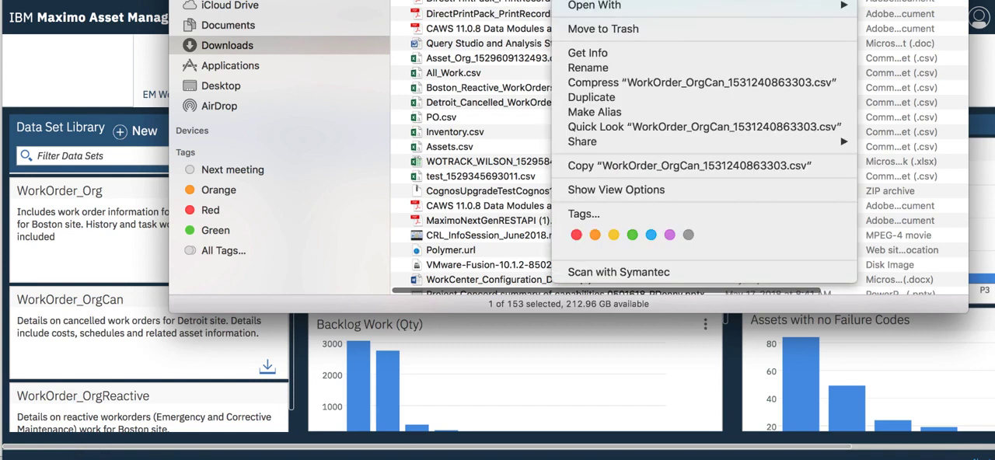
left_click(628, 69)
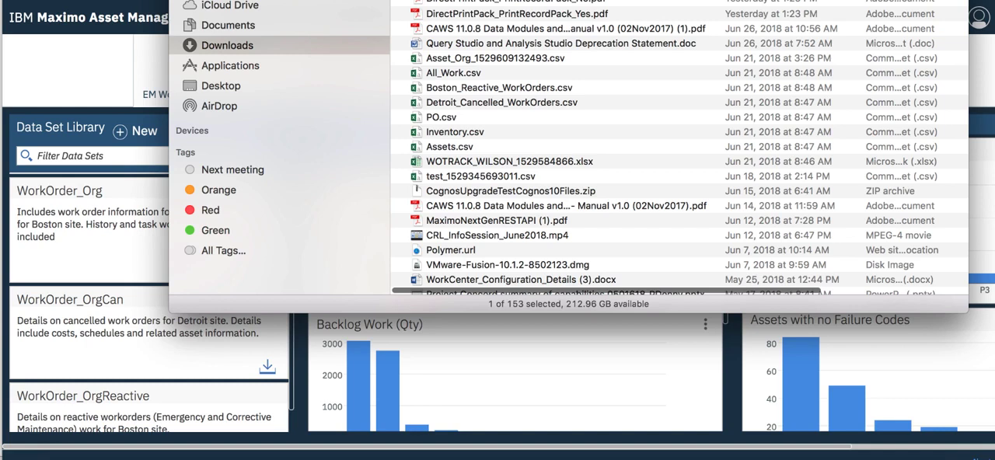
left_click(772, 88)
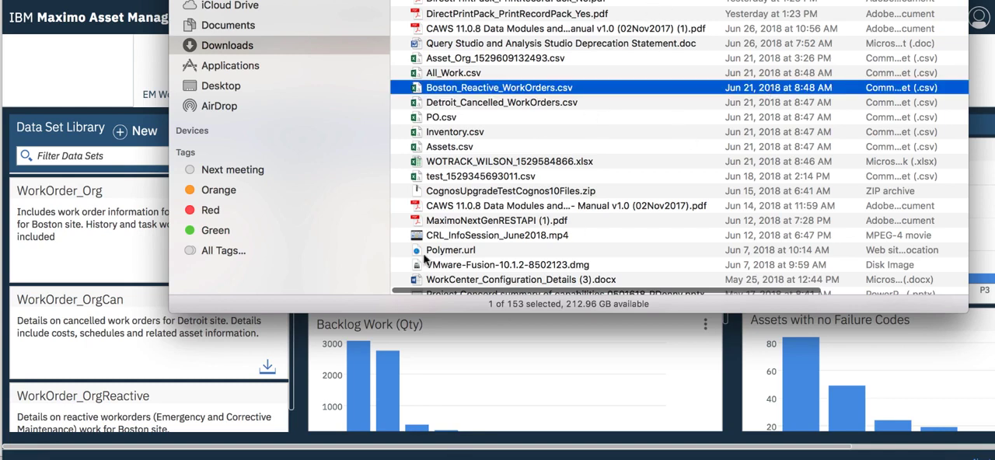
Step: Switch to IBM Cognos Analytics and upload CanceledWork.csv from the Downloads folder
left_click(292, 458)
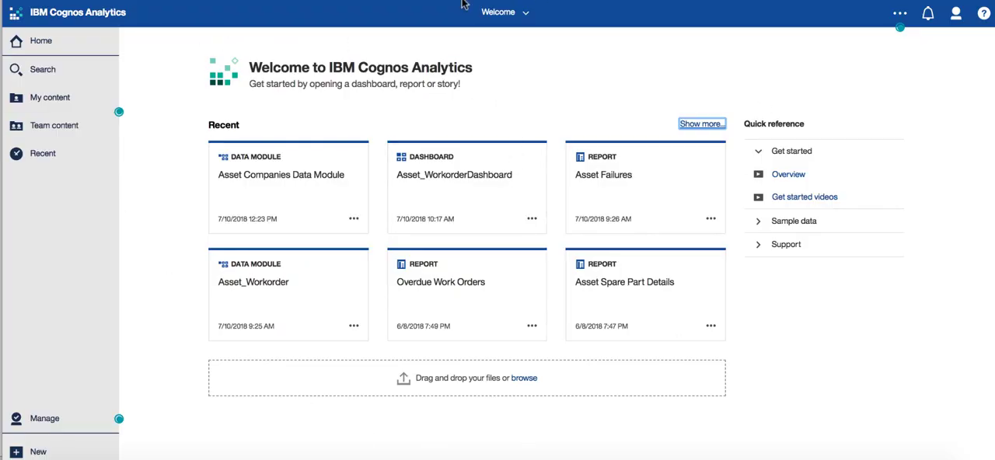
left_click(521, 380)
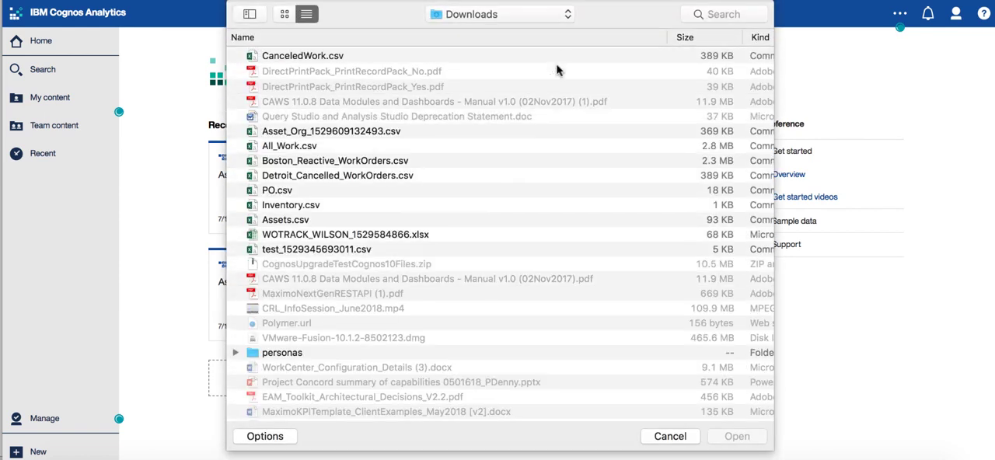
left_click(368, 56)
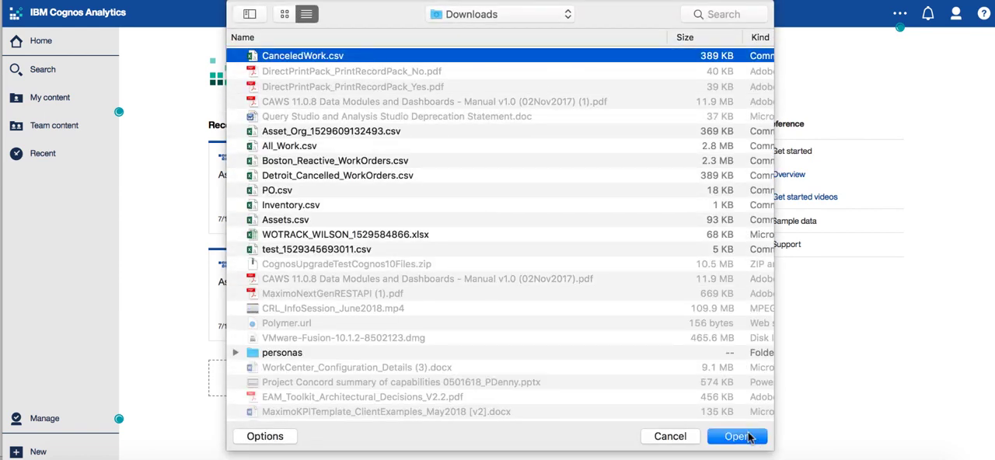
left_click(738, 437)
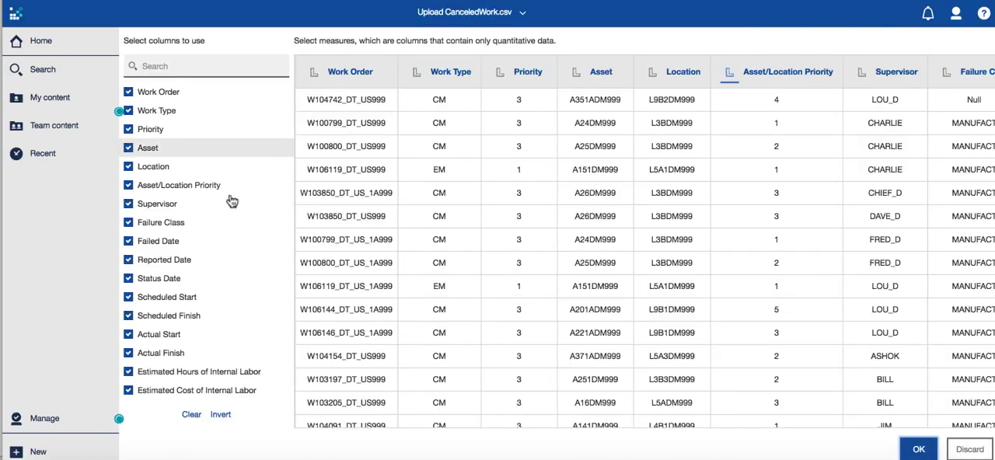
Step: Examine the columns and measures in the CanceledWork.csv upload preview, from Work Order through Estimated Material Cost
scroll(233, 213, "down", 5)
scroll(233, 213, "up", 5)
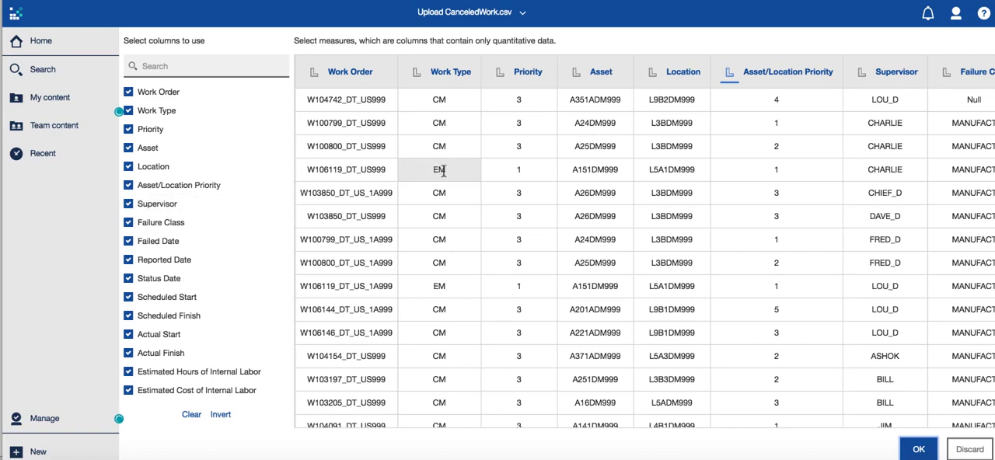
scroll(444, 171, "right", 15)
scroll(443, 169, "left", 15)
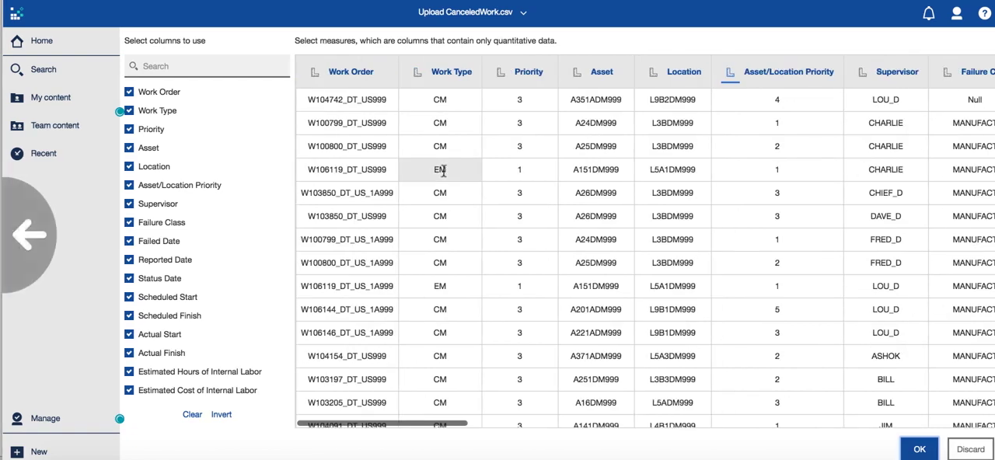
scroll(727, 185, "right", 8)
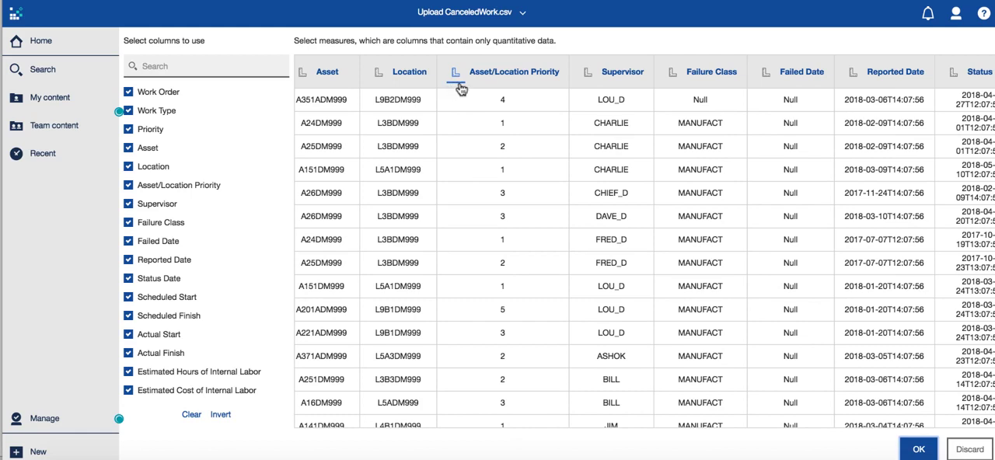
scroll(629, 154, "right", 7)
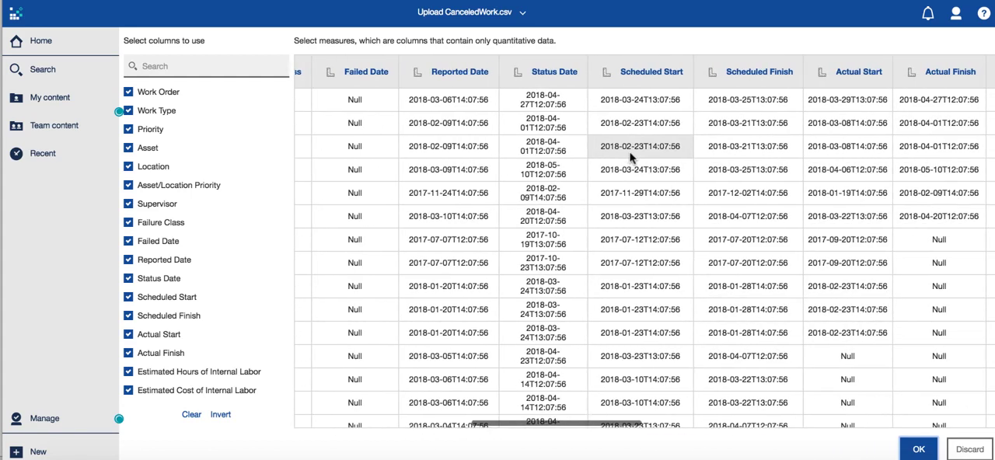
scroll(630, 154, "right", 6)
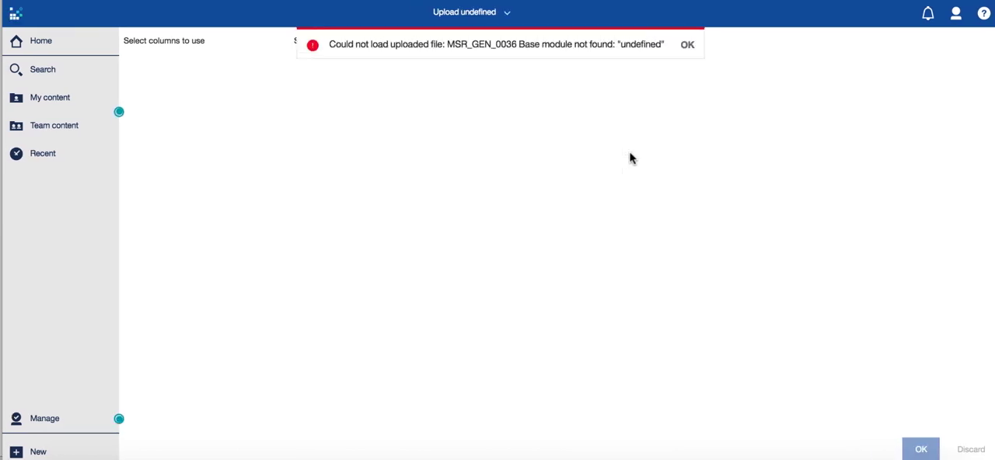
left_click(691, 50)
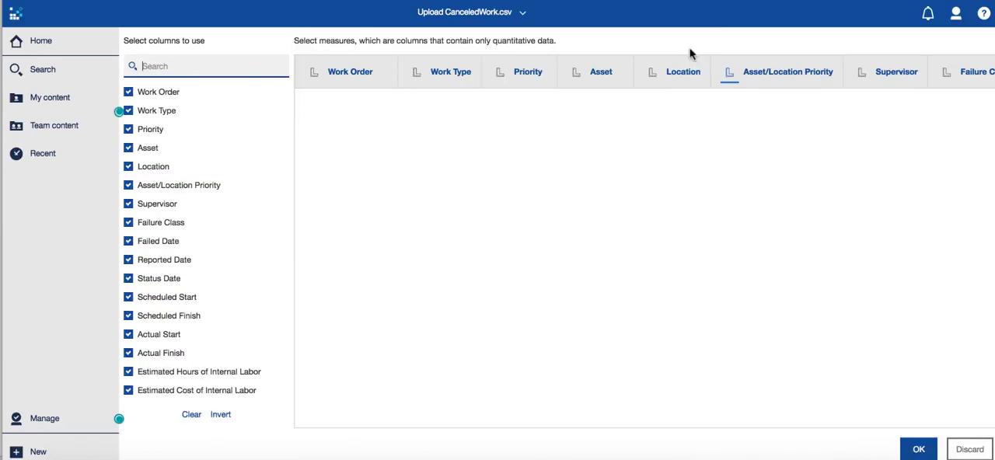
scroll(620, 251, "right", 10)
scroll(620, 252, "left", 10)
scroll(620, 252, "right", 11)
scroll(620, 251, "right", 3)
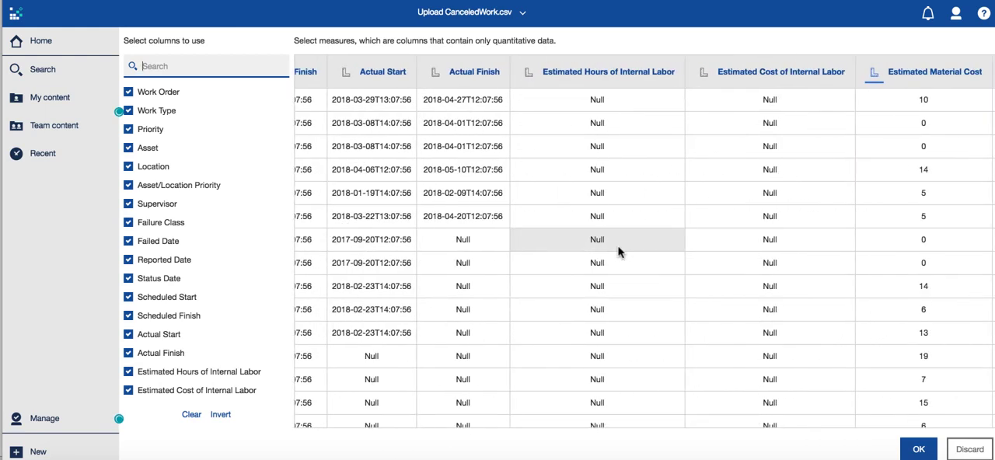
Step: Accept the CanceledWork.csv upload with all columns kept, and return to the welcome page
left_click(932, 452)
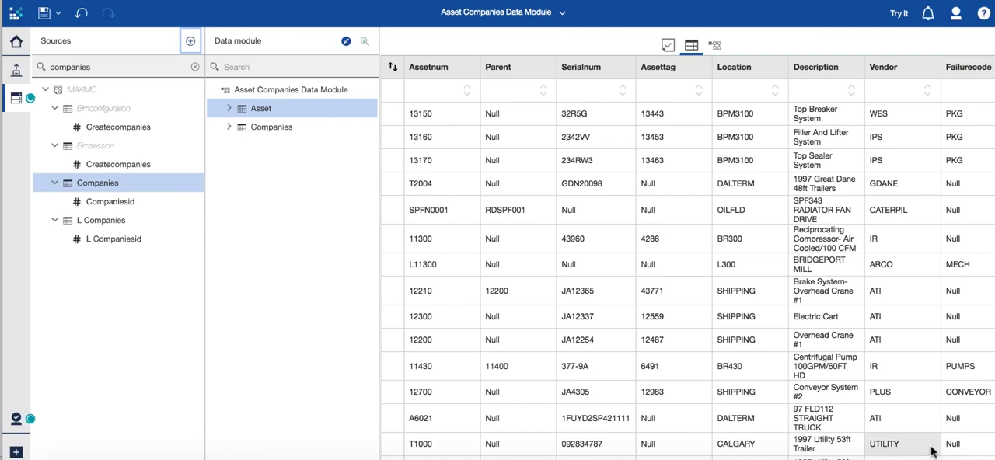
left_click(563, 12)
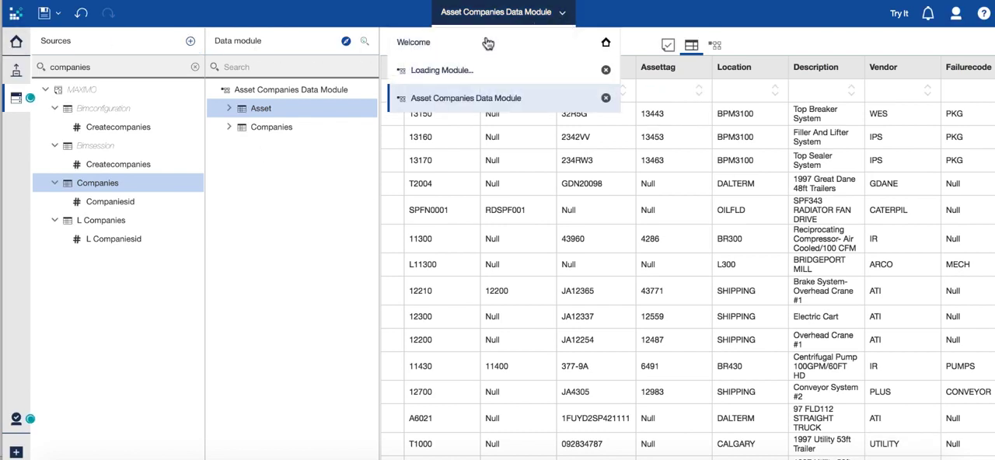
left_click(473, 71)
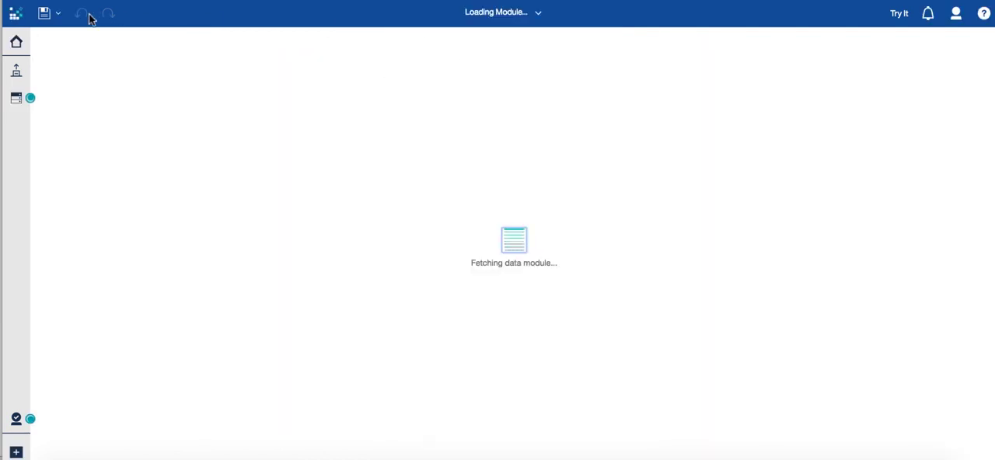
left_click(16, 42)
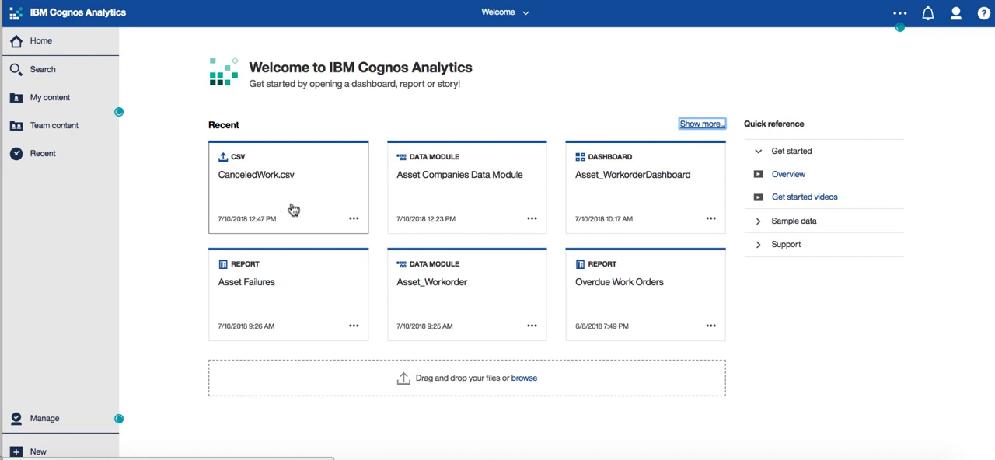
Step: Create a dashboard from CanceledWork.csv using the tabbed template with four equal panels
left_click(354, 221)
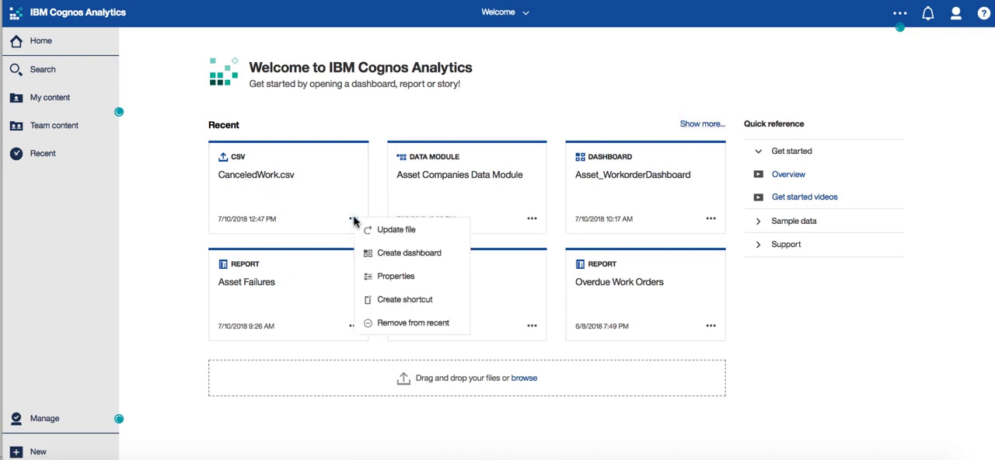
left_click(403, 254)
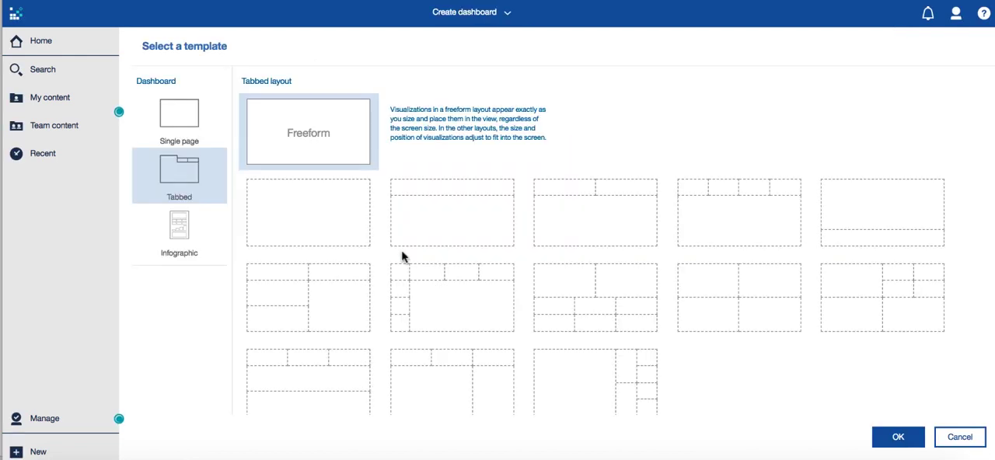
left_click(787, 297)
left_click(895, 439)
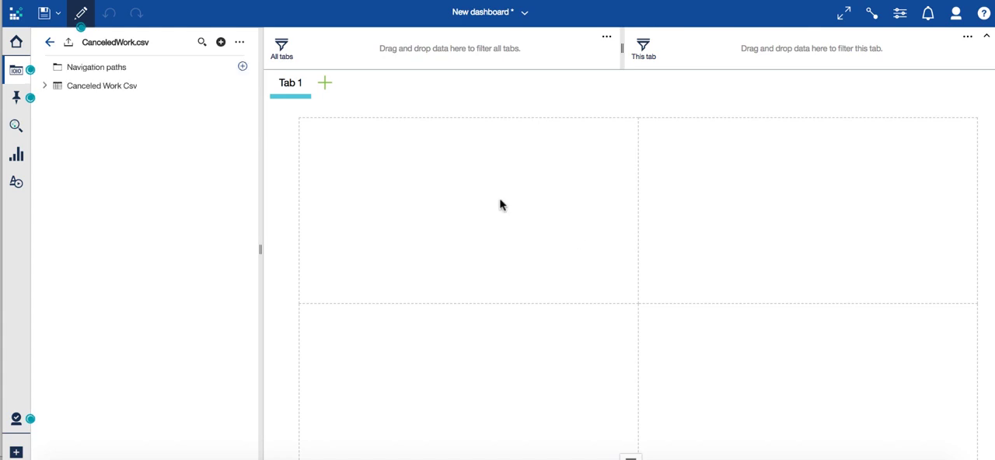
Step: Add a Summary visualization of Work Order from Canceled Work Csv to the dashboard's upper-left panel
left_click(45, 86)
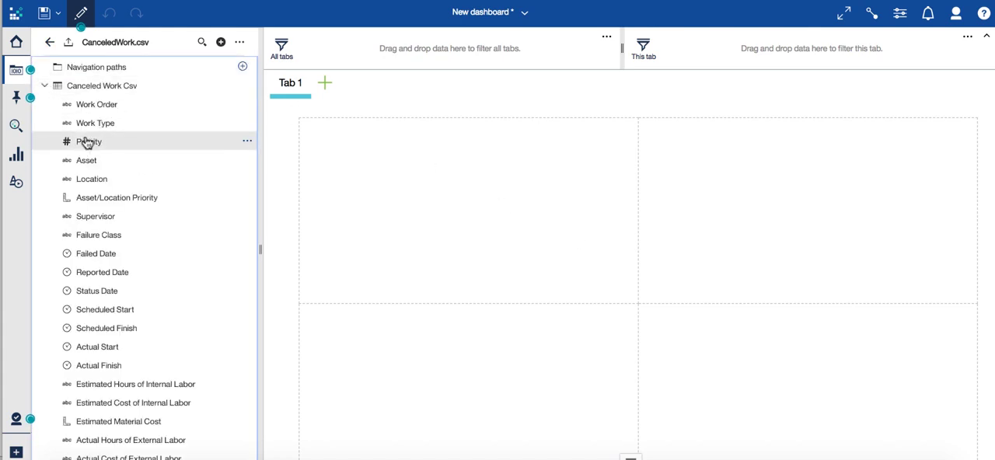
left_click(16, 182)
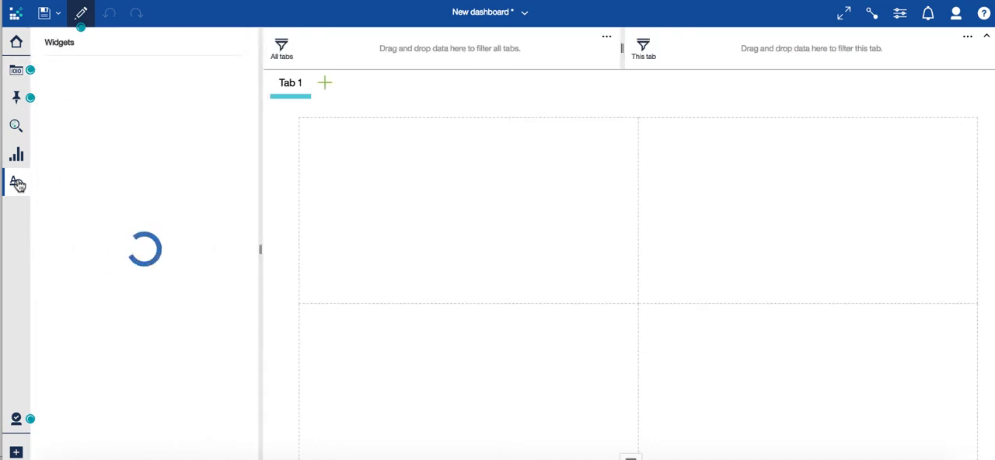
left_click(15, 160)
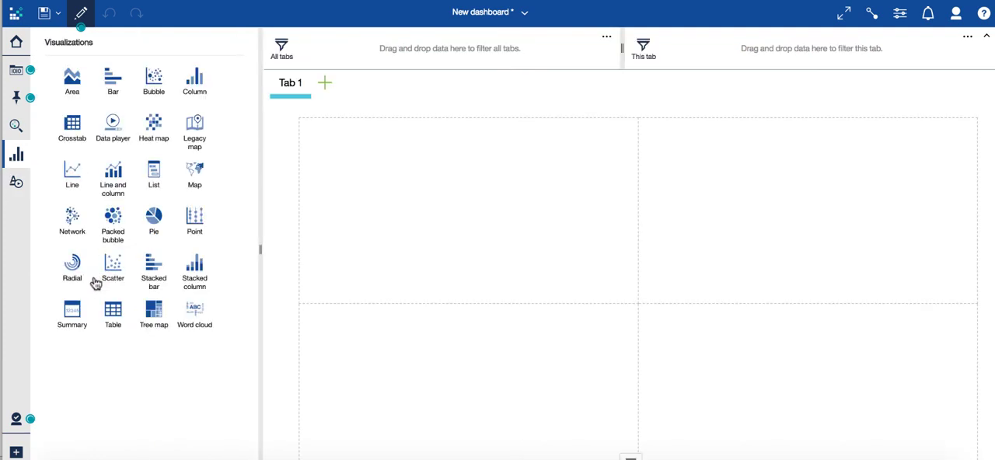
left_click_drag(72, 314, 466, 211)
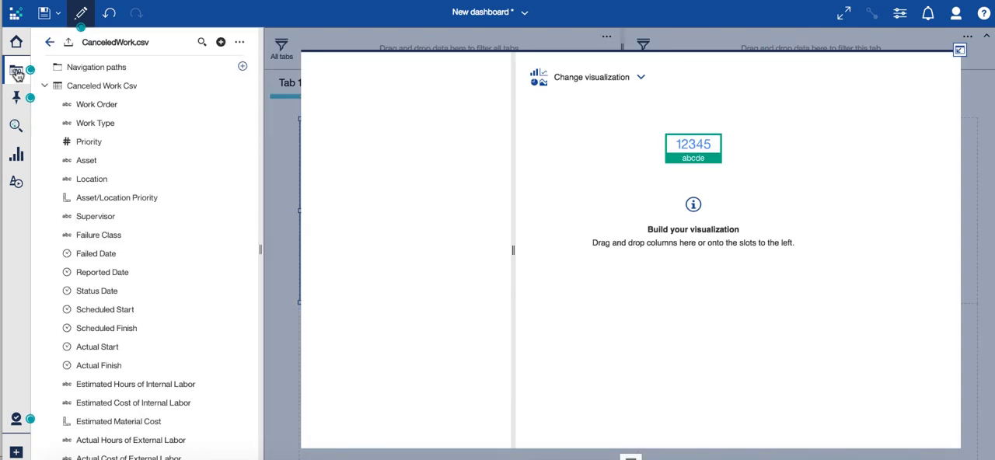
left_click_drag(93, 108, 374, 80)
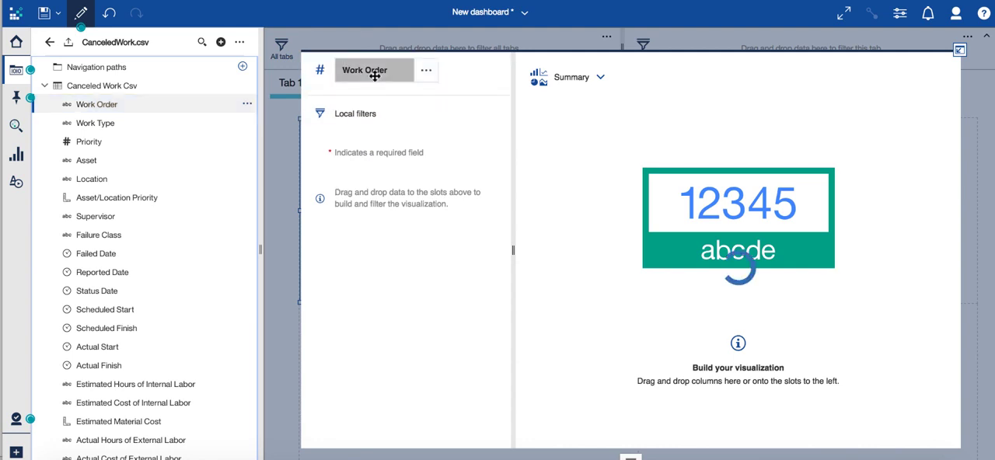
left_click(959, 53)
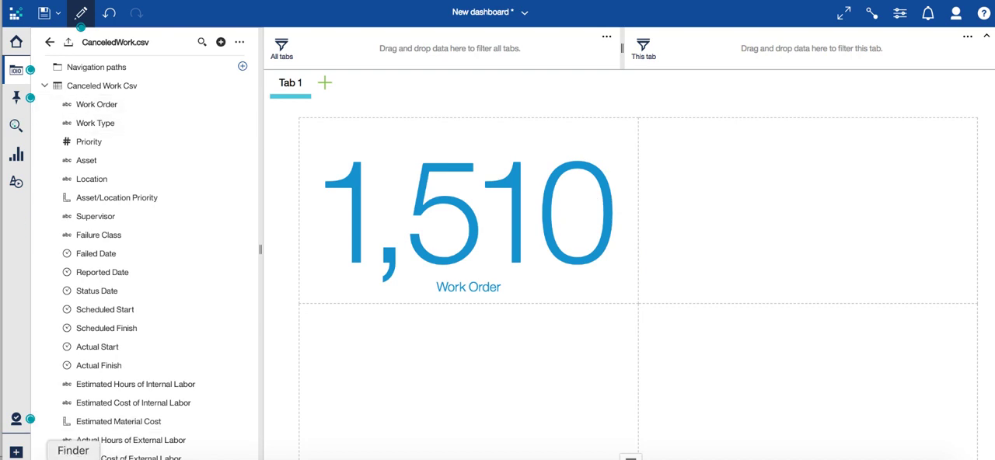
Step: Switch to the CanceledWork spreadsheet in Excel, check its work order rows down to the last one, and return to the Cognos dashboard
left_click(73, 459)
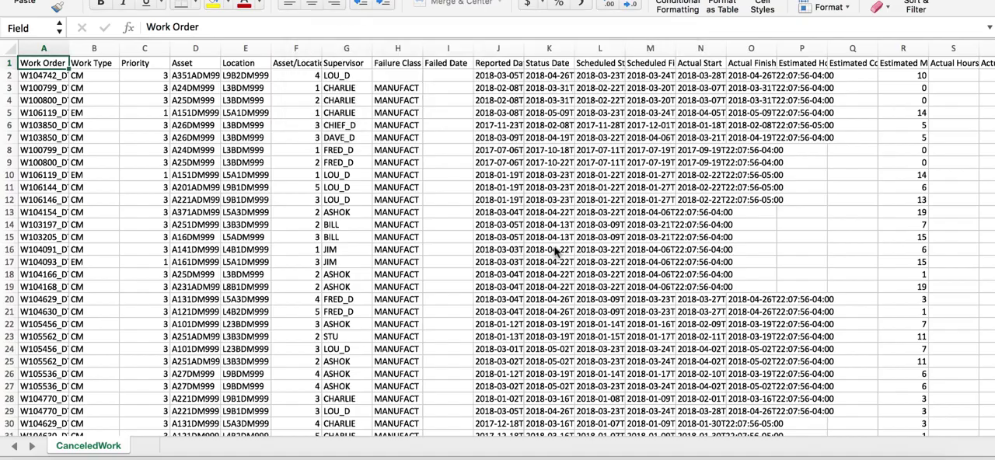
scroll(556, 250, "down", 20)
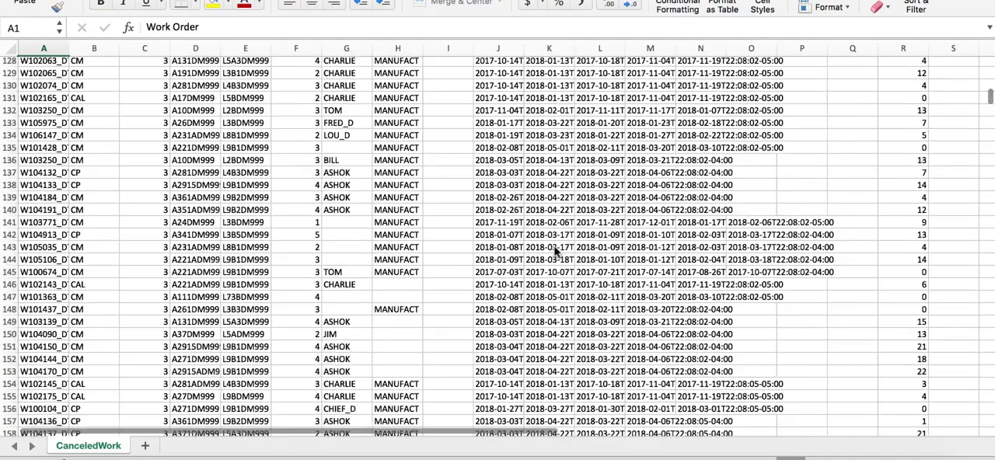
left_click_drag(990, 147, 989, 427)
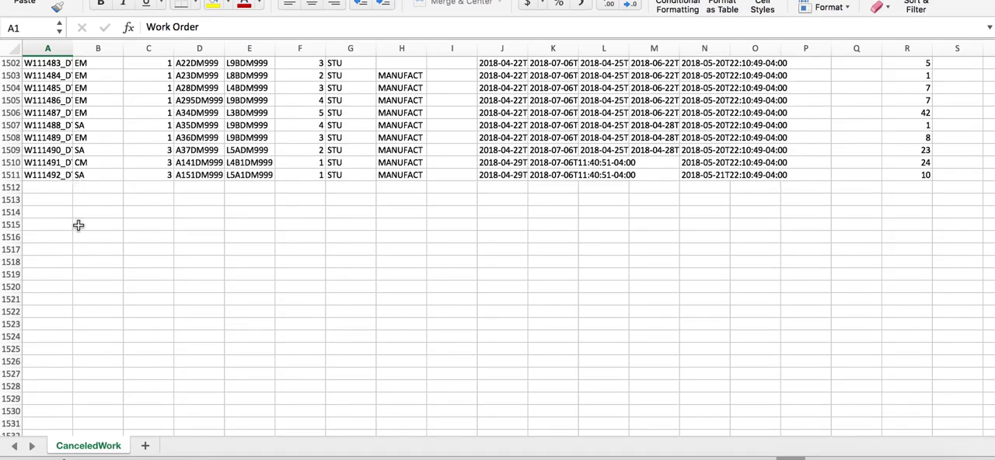
left_click(288, 459)
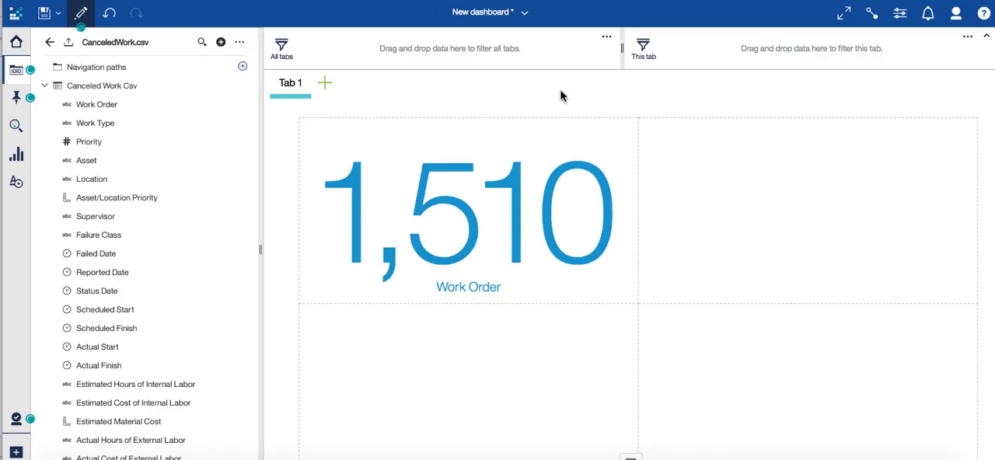
Step: Return to the welcome page and show the available actions for CanceledWork.csv
left_click(19, 45)
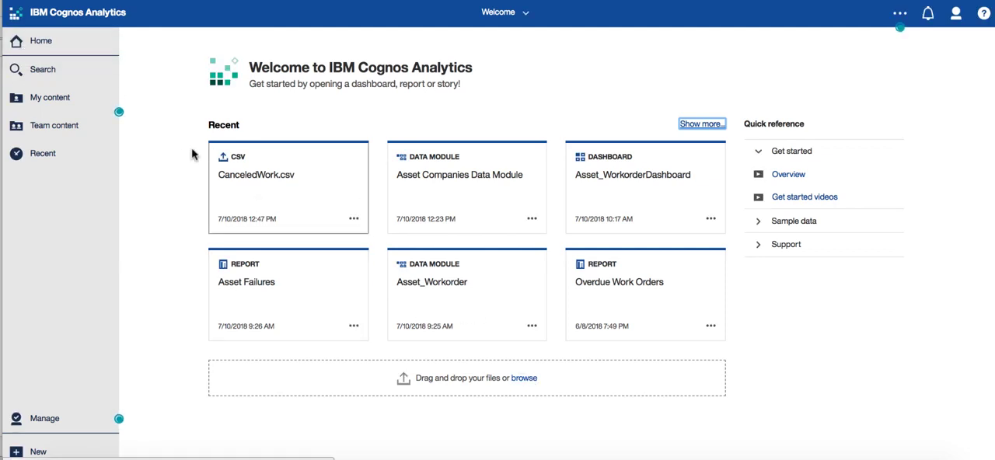
left_click(354, 219)
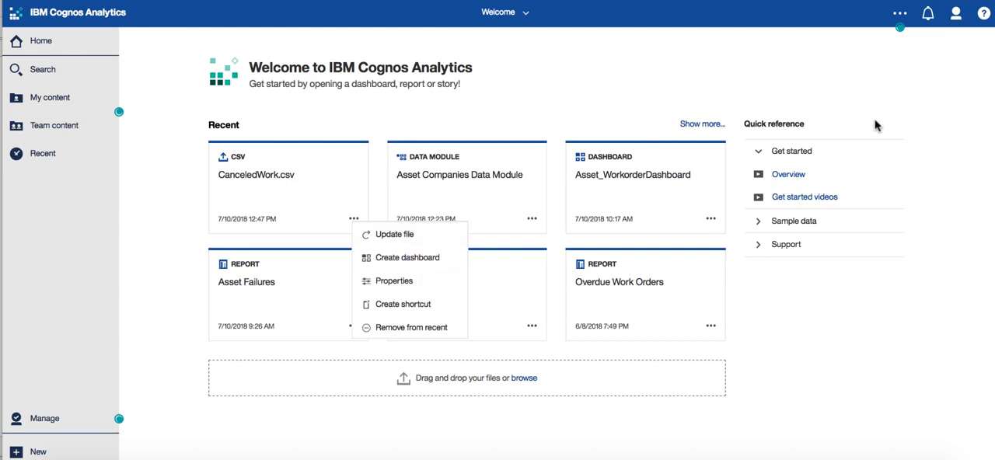
left_click(335, 458)
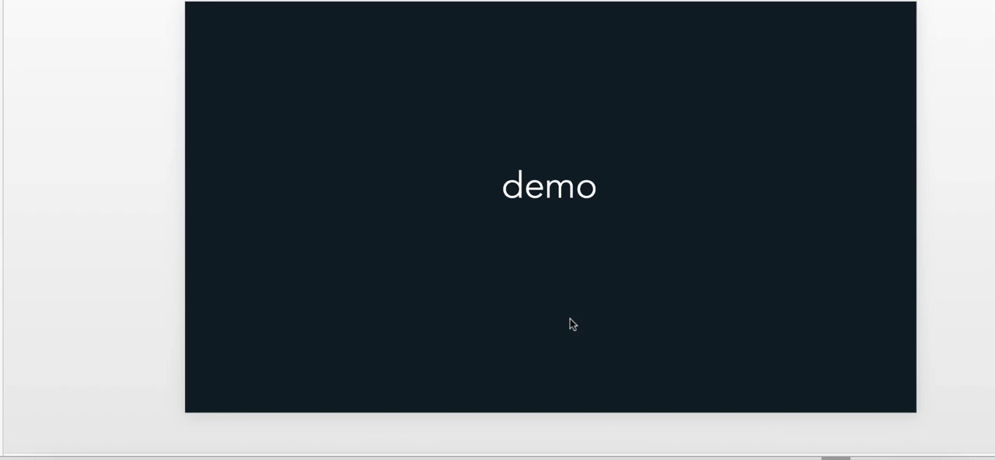
key("Down")
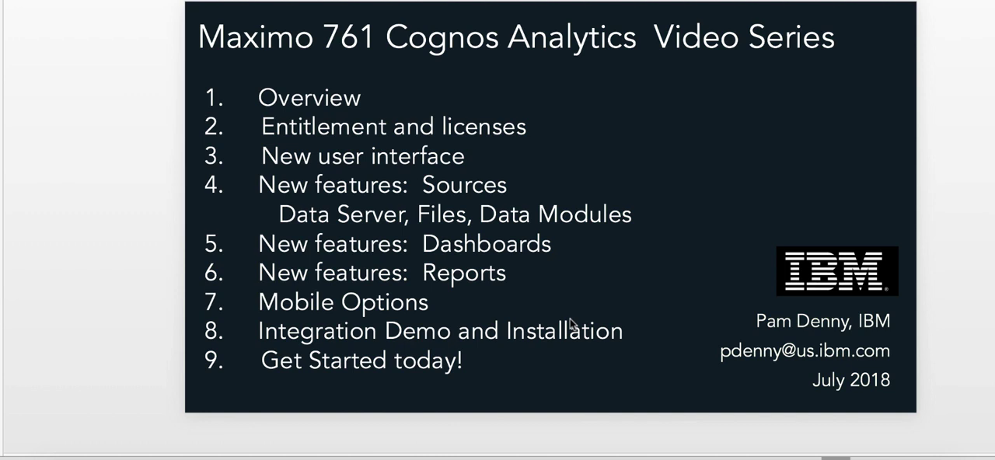
key("Down")
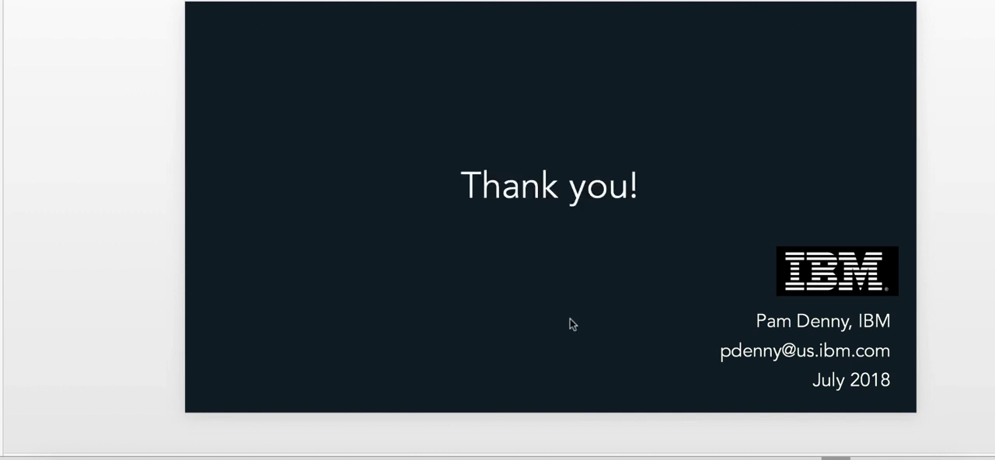